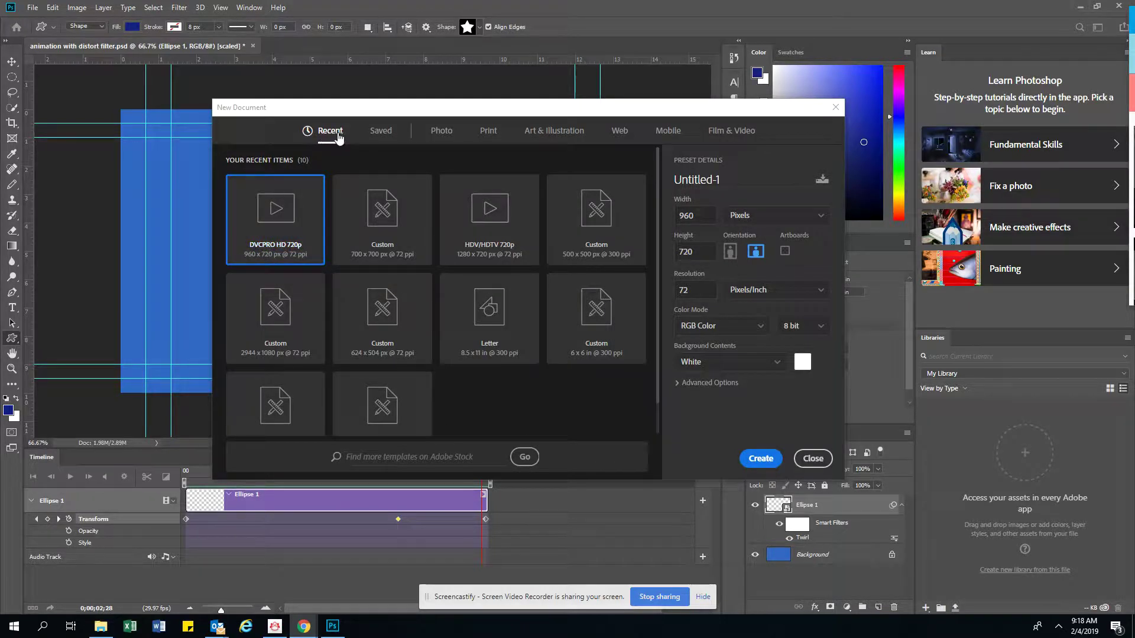
Create a document from the DVCPRO HD 720p film and video preset, named "animation with distort filter"
click(733, 135)
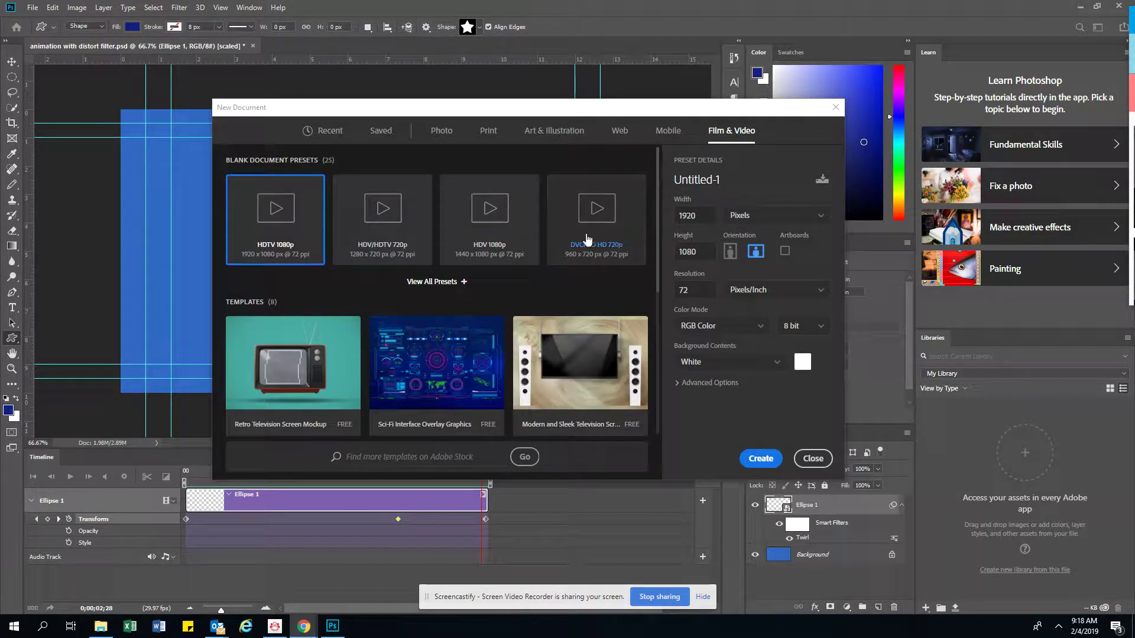
click(590, 262)
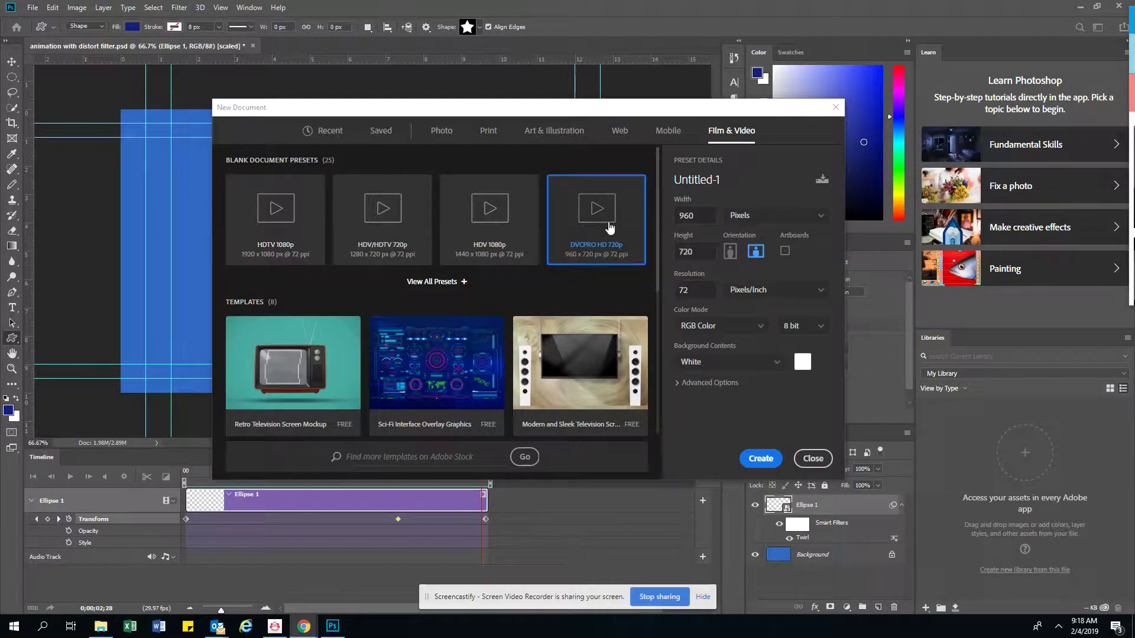
triple_click(702, 179)
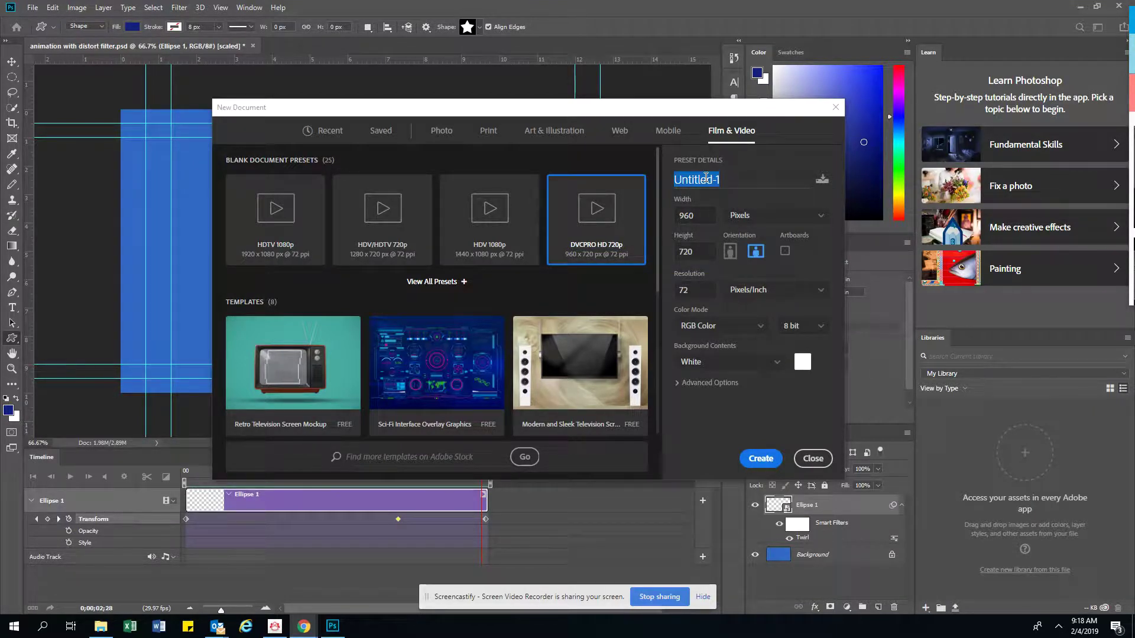
text(animation with distort filter)
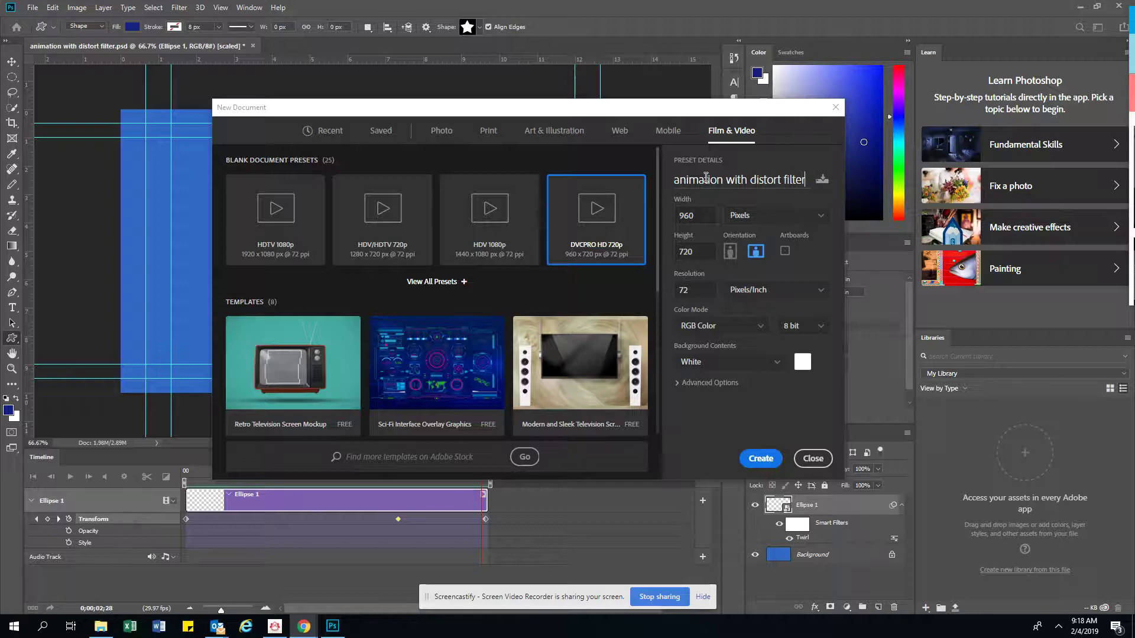
click(769, 460)
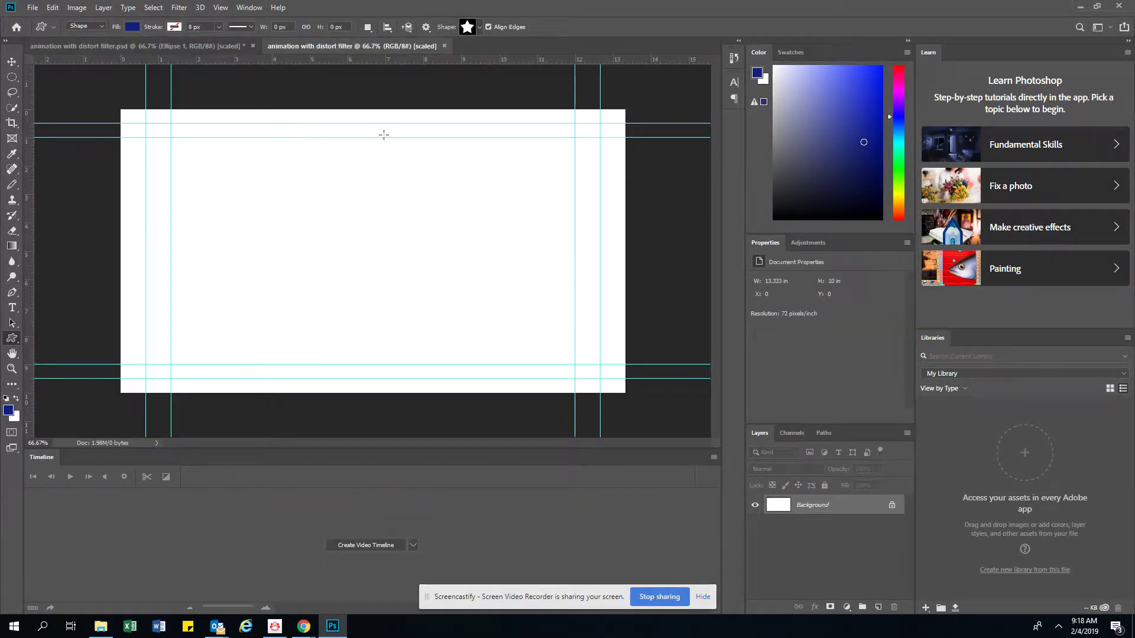
Fill the Background layer with the medium blue colour #386abd in Normal mode at 100% opacity
click(53, 8)
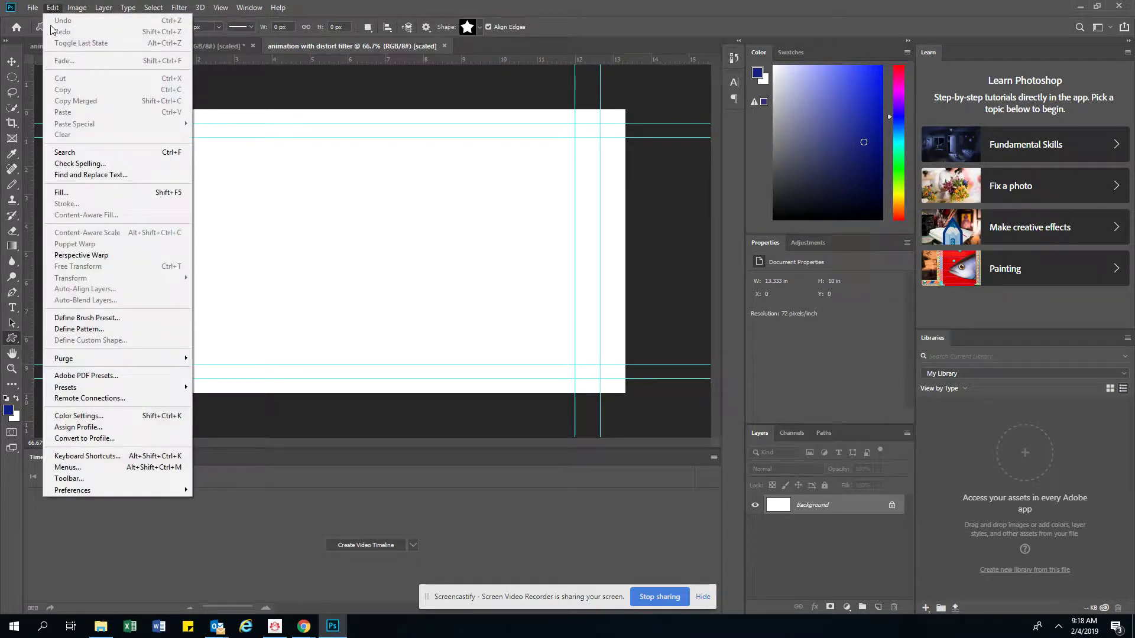
click(61, 194)
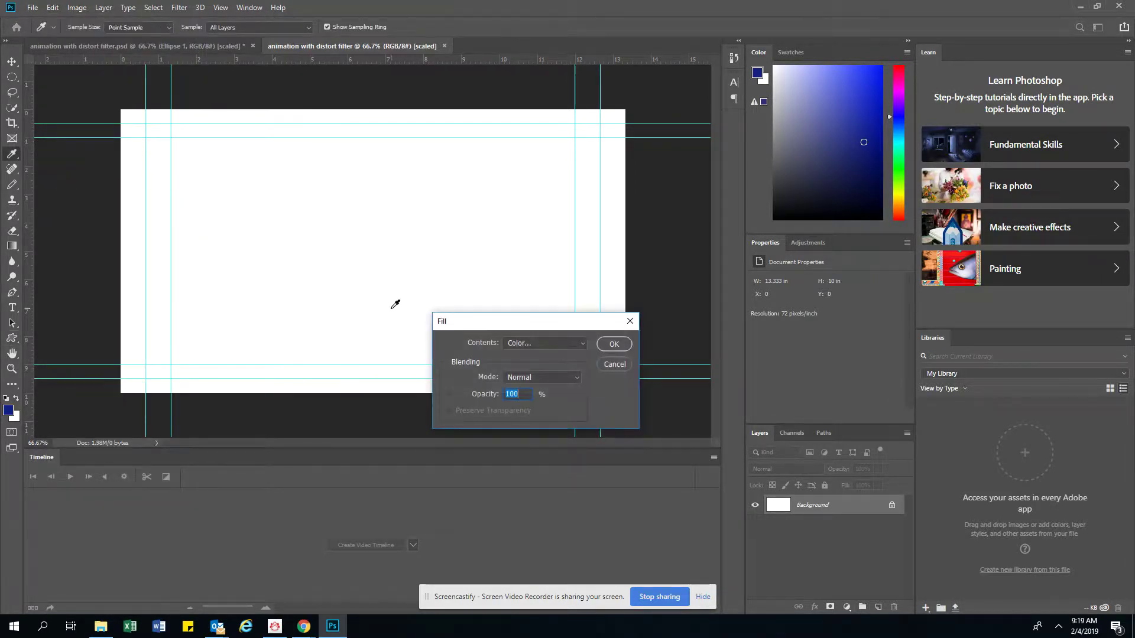
click(516, 343)
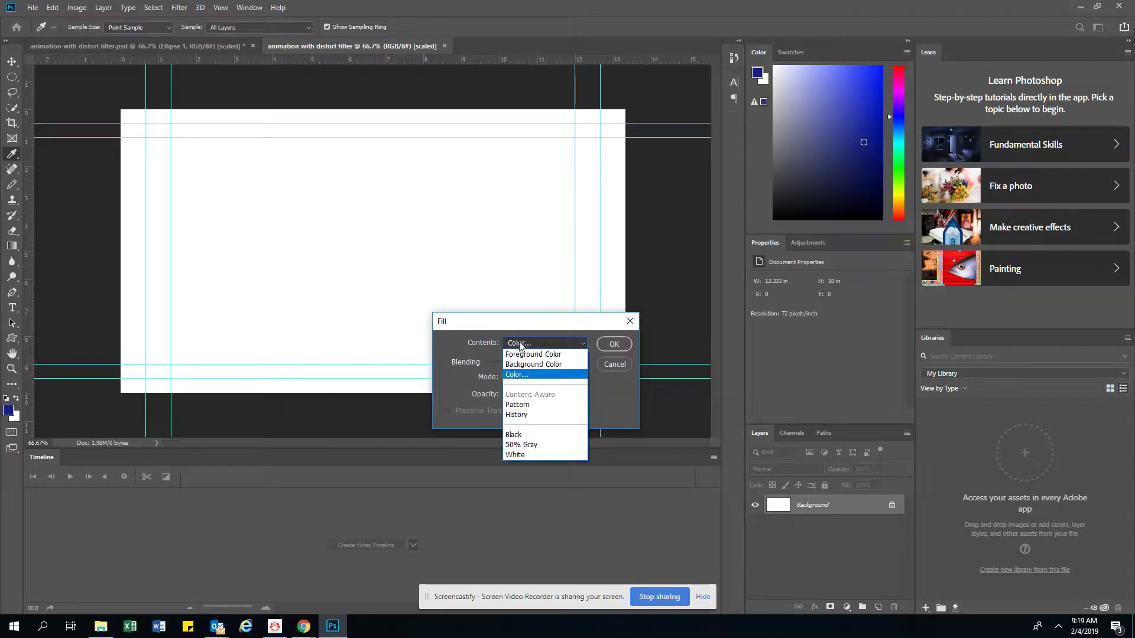
click(518, 376)
mouse_move(544, 179)
mouse_down()
mouse_move(552, 173)
mouse_move(549, 190)
mouse_move(548, 164)
mouse_move(517, 181)
mouse_up()
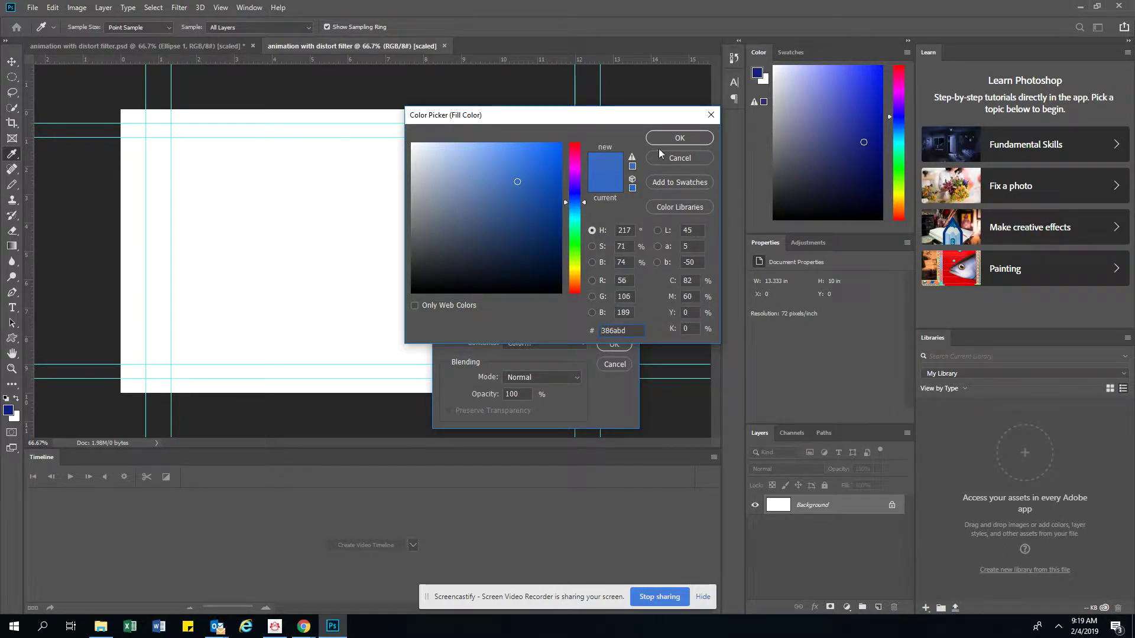
click(680, 137)
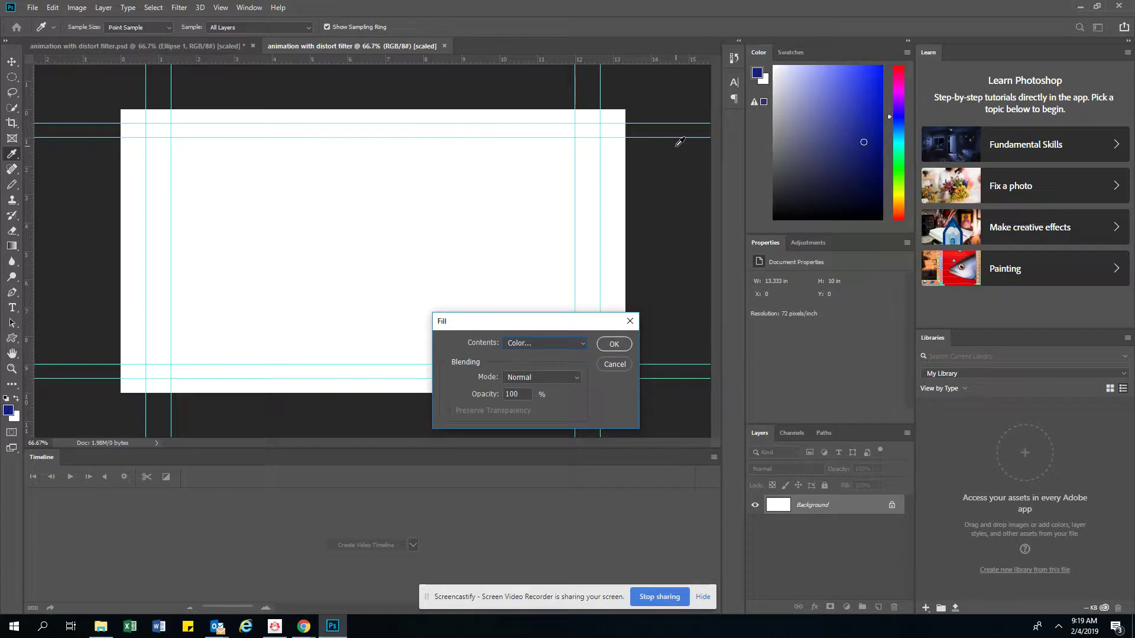
click(614, 344)
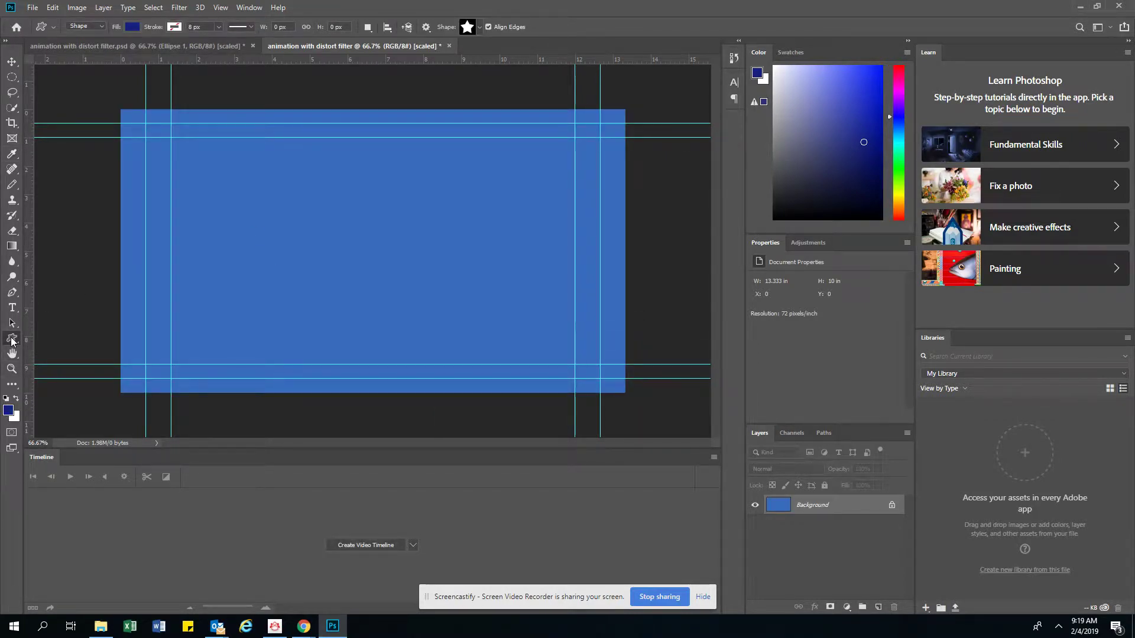
Draw a dark blue (#071172) ellipse shape about 196 by 248 px near the canvas's left edge
right_click(11, 342)
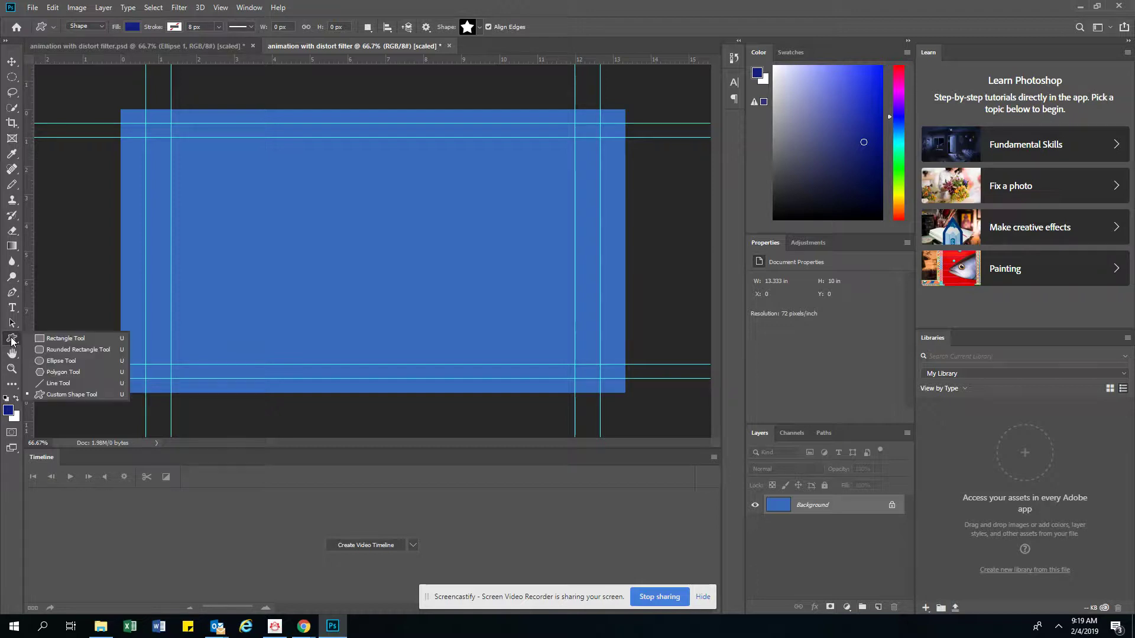
click(54, 363)
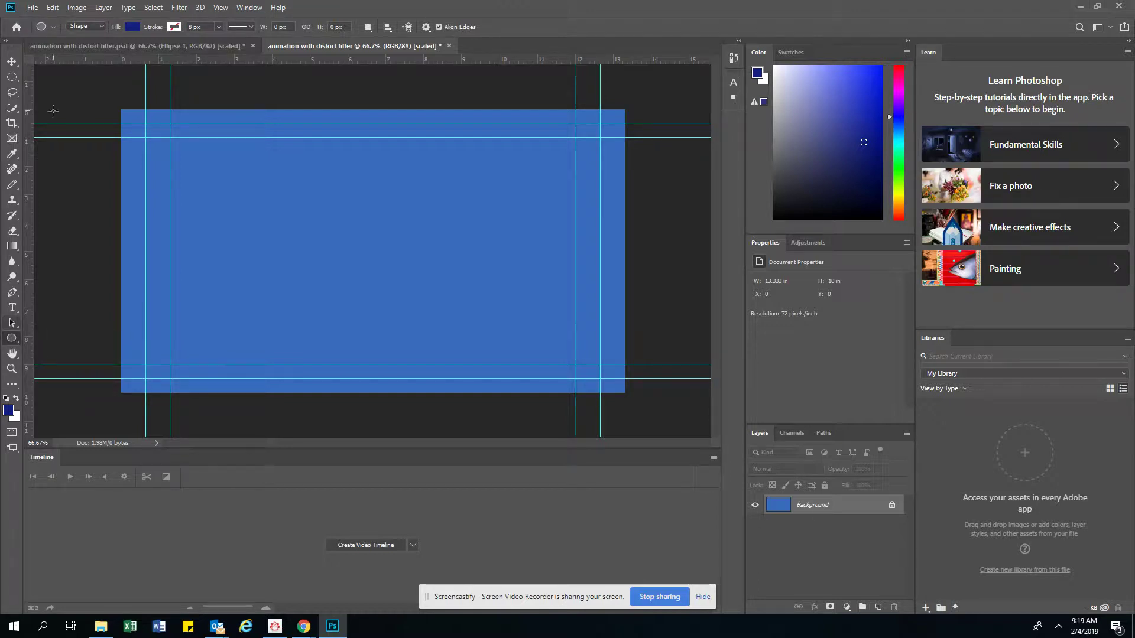
click(100, 27)
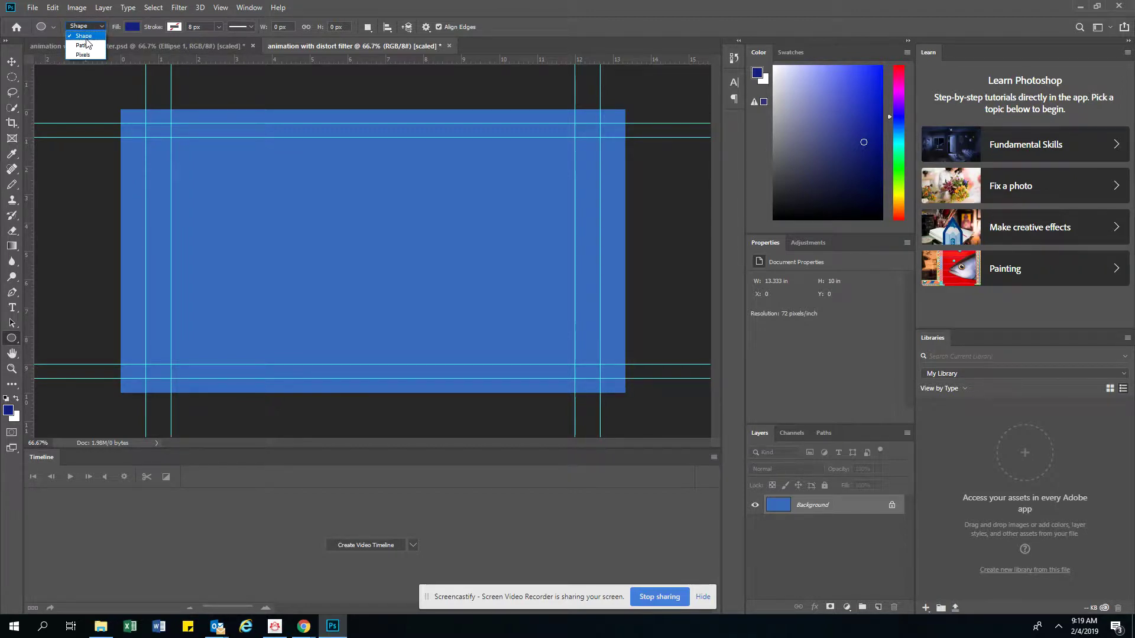
click(9, 410)
click(550, 237)
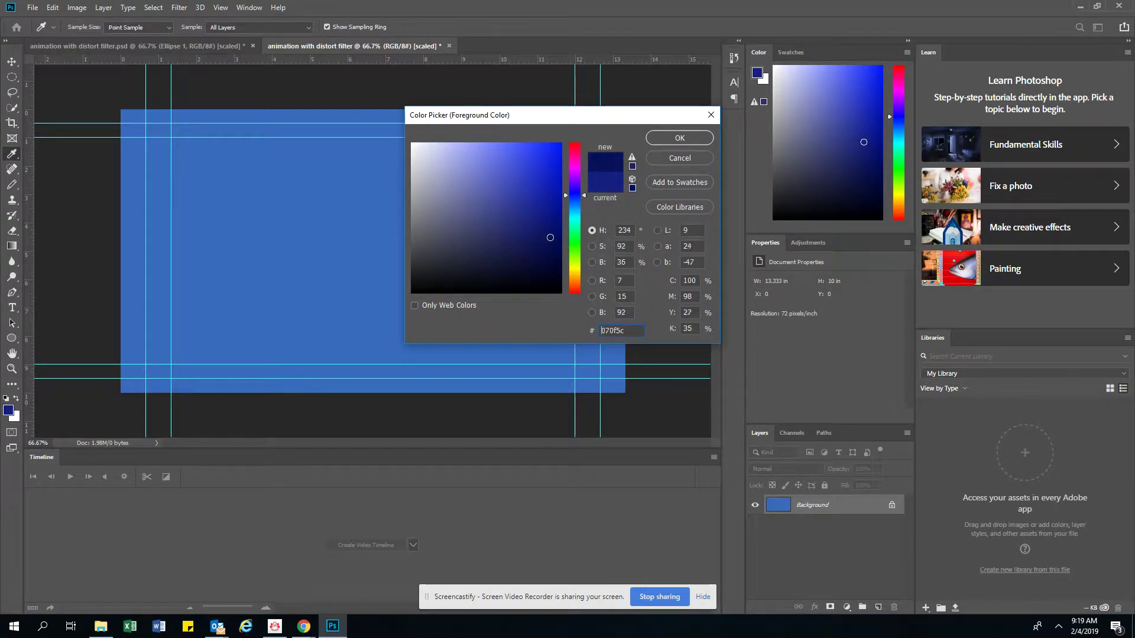
drag(550, 237, 553, 225)
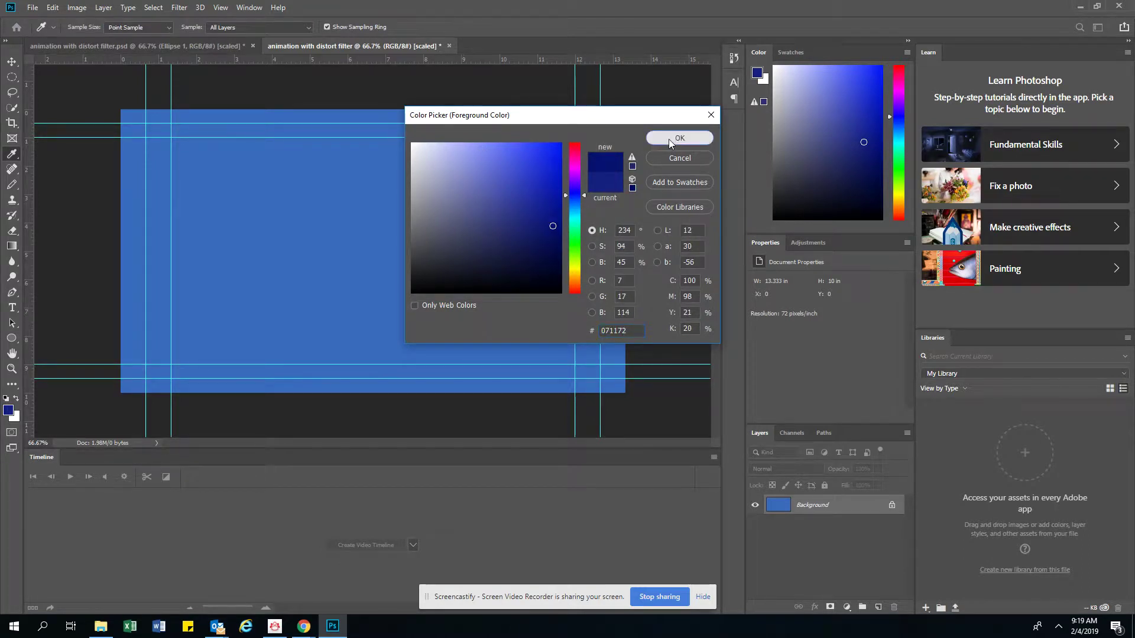
click(670, 141)
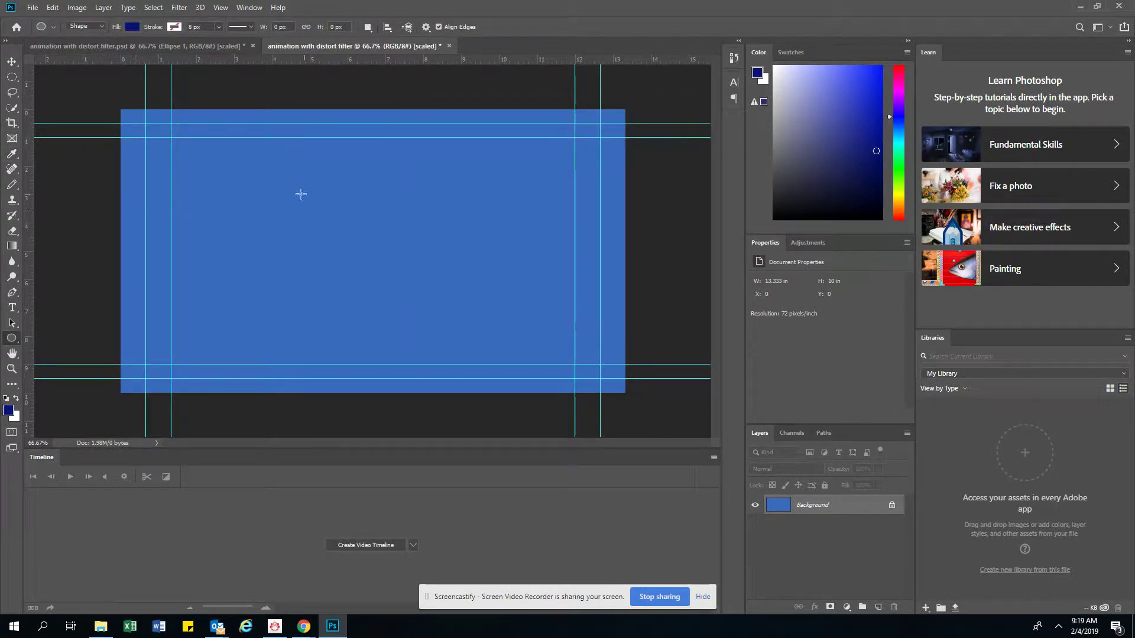
drag(132, 186, 233, 282)
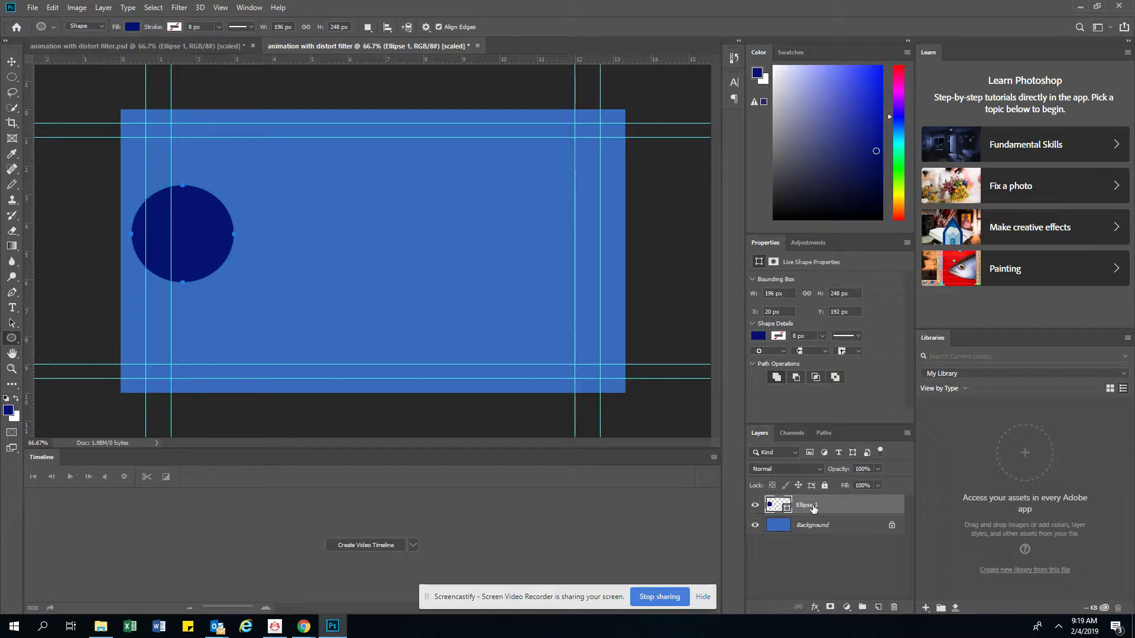
Convert the Ellipse 1 layer to a smart object
right_click(844, 507)
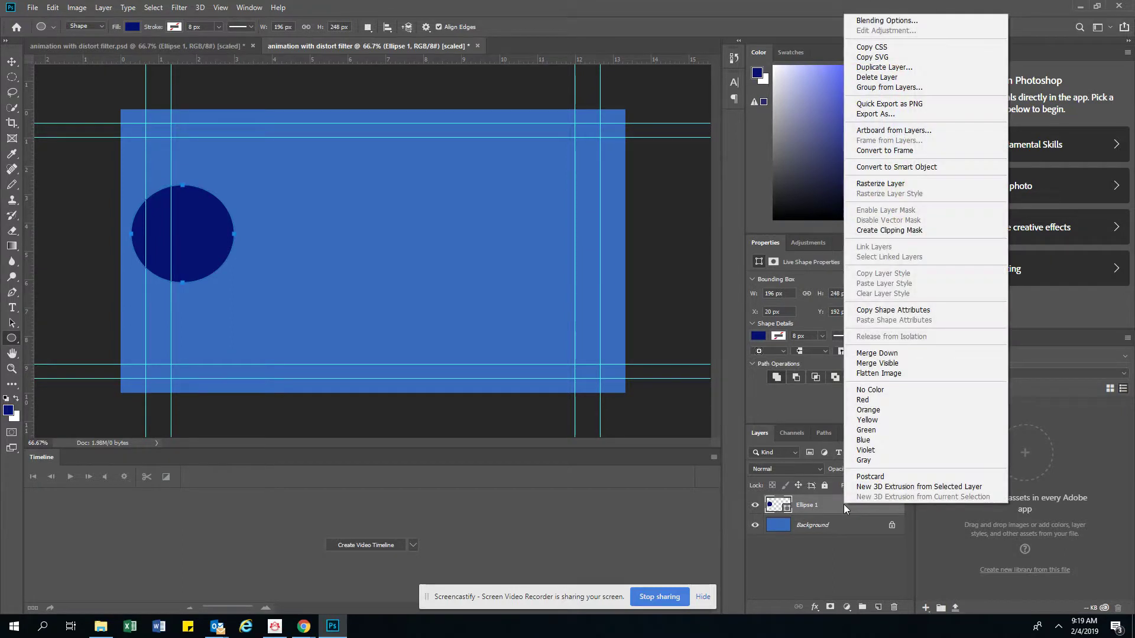
click(897, 168)
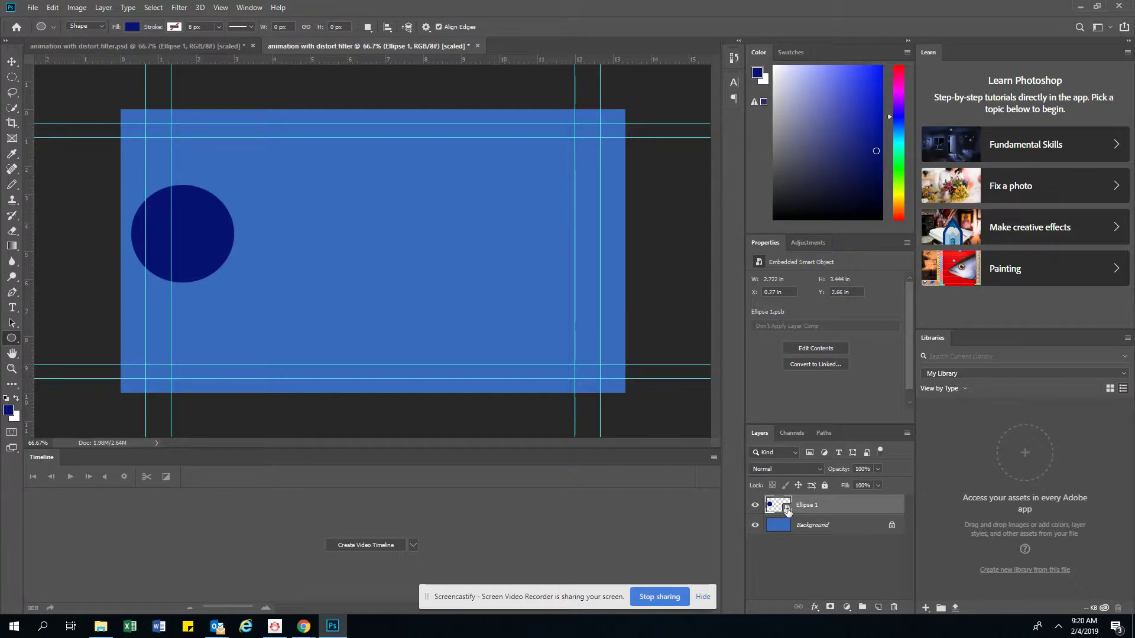
Create a video timeline, expand the Ellipse 1 track and trim its clip to 3 seconds
click(378, 548)
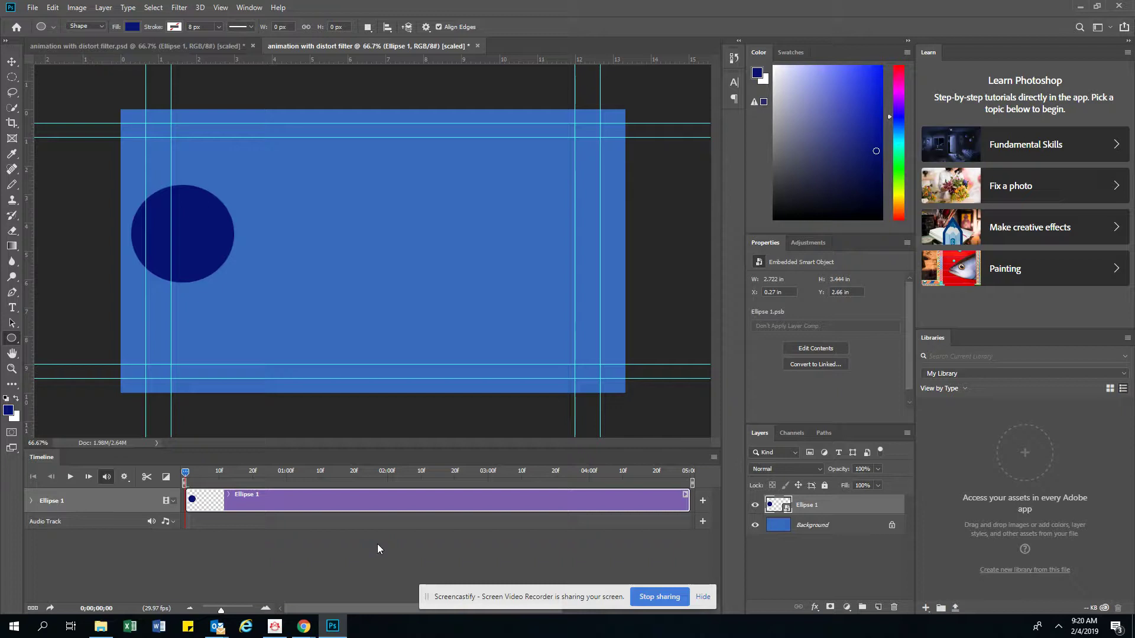
click(32, 502)
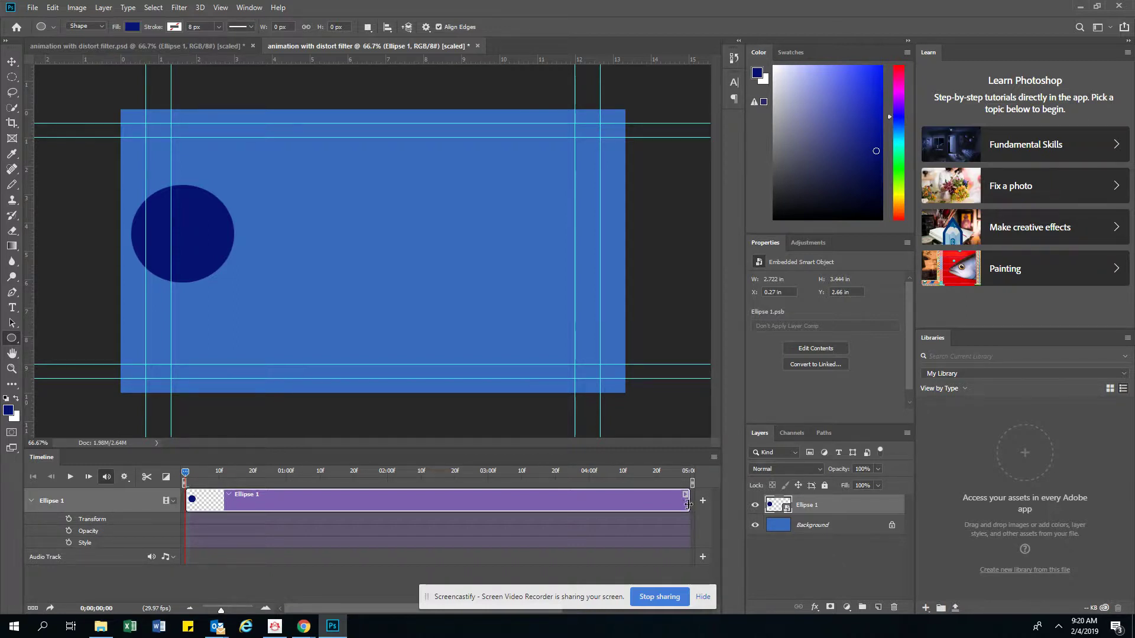
drag(688, 504, 490, 503)
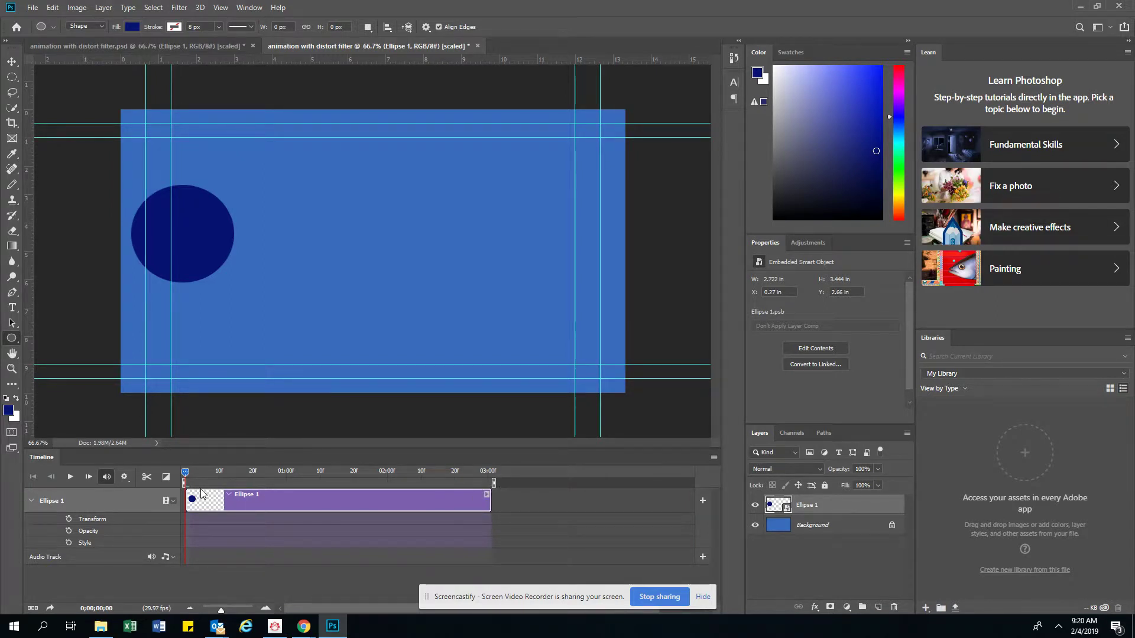
Animate the ellipse's Transform from about X -1.88 in at the first frame to about X 12.58 in at 3:00
click(69, 520)
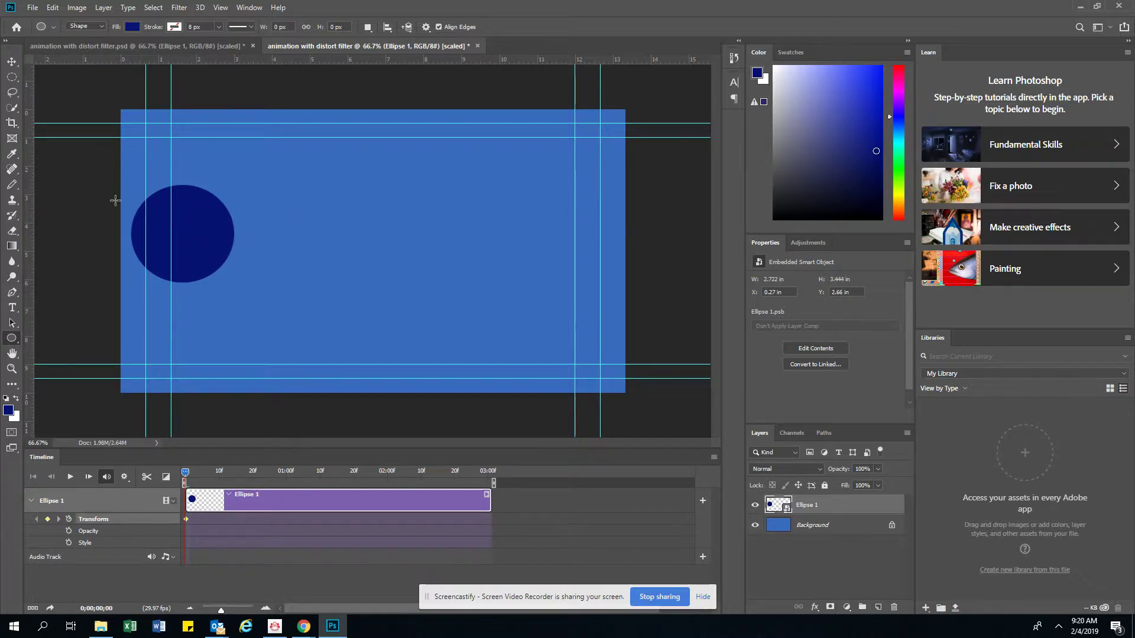
click(12, 62)
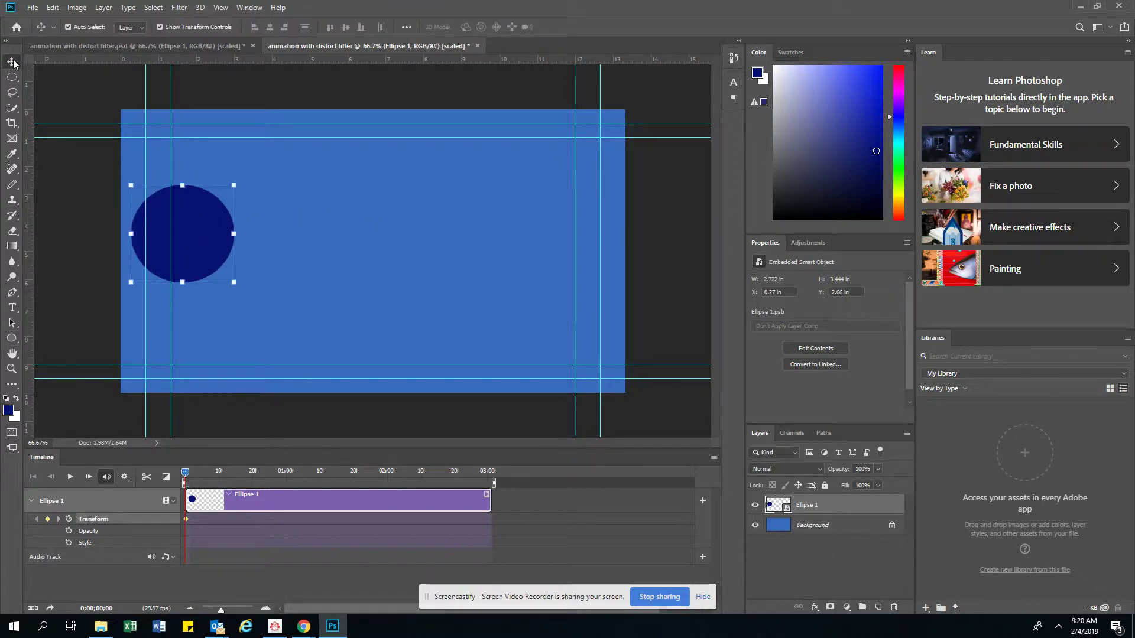
drag(207, 242, 128, 241)
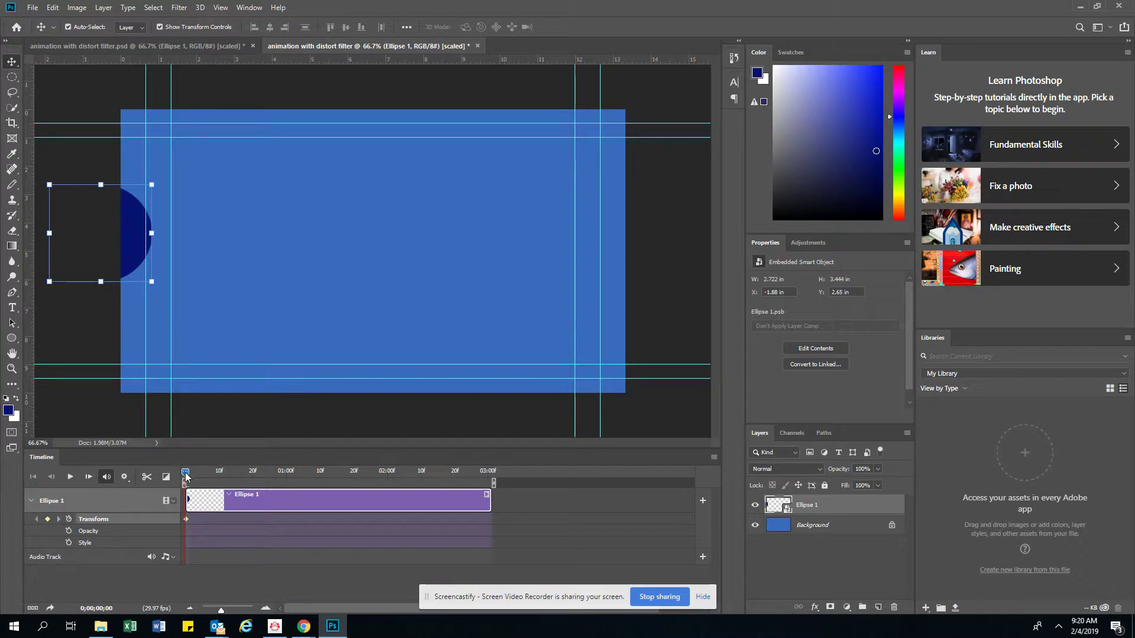
drag(186, 476, 498, 485)
drag(146, 225, 678, 222)
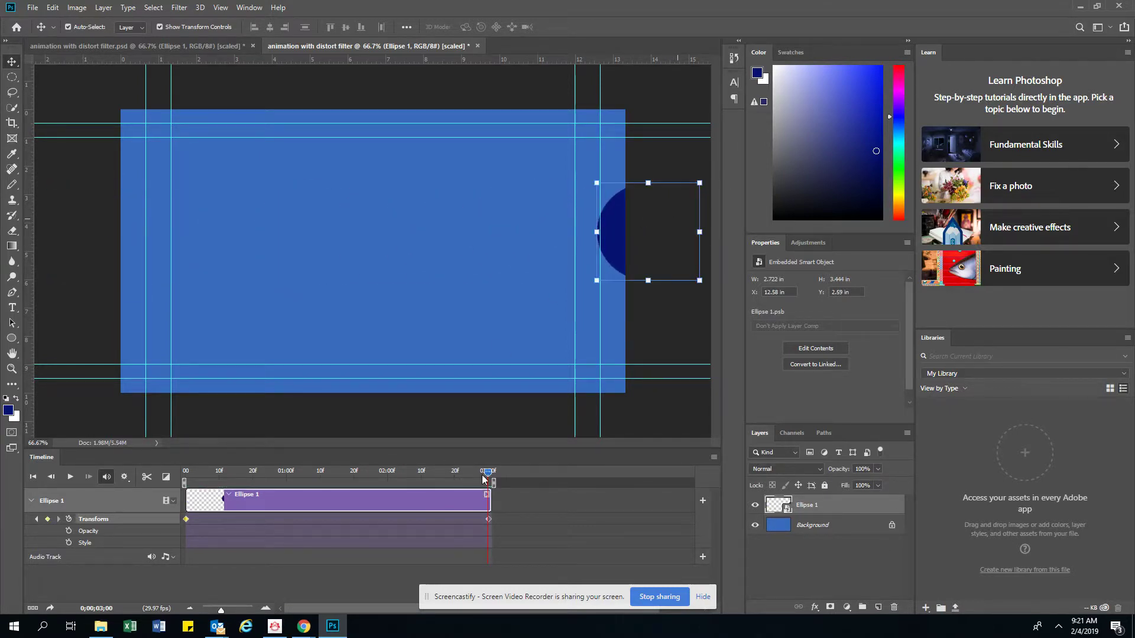
Apply a Twirl distort filter with an angle of 999° to the ellipse with the playhead at 0;00;01;15
drag(487, 475, 339, 480)
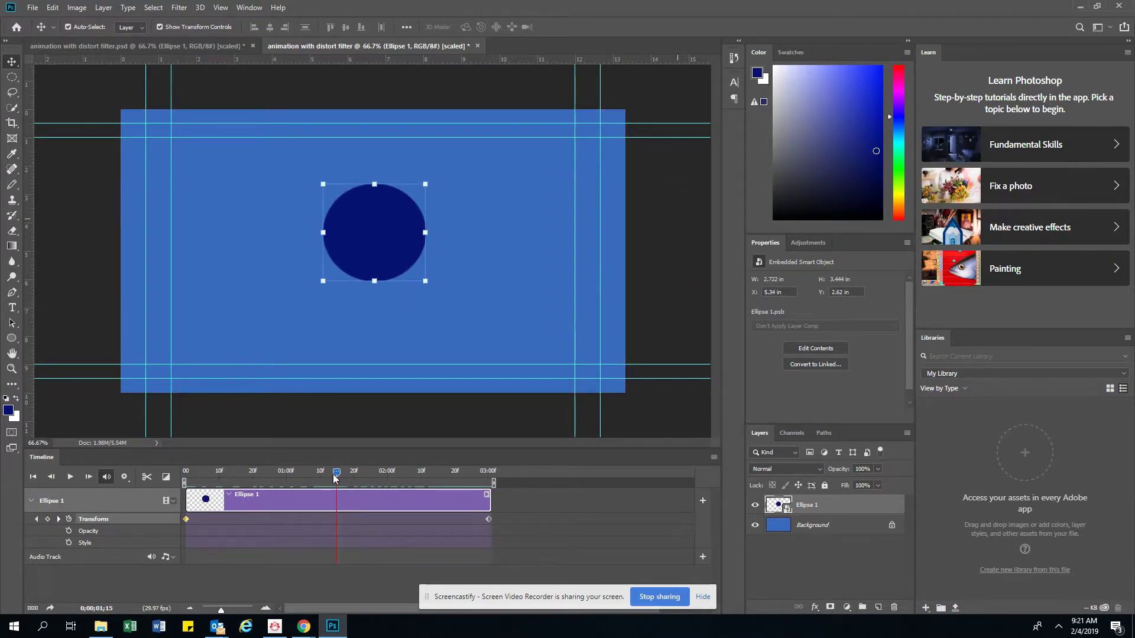
click(179, 8)
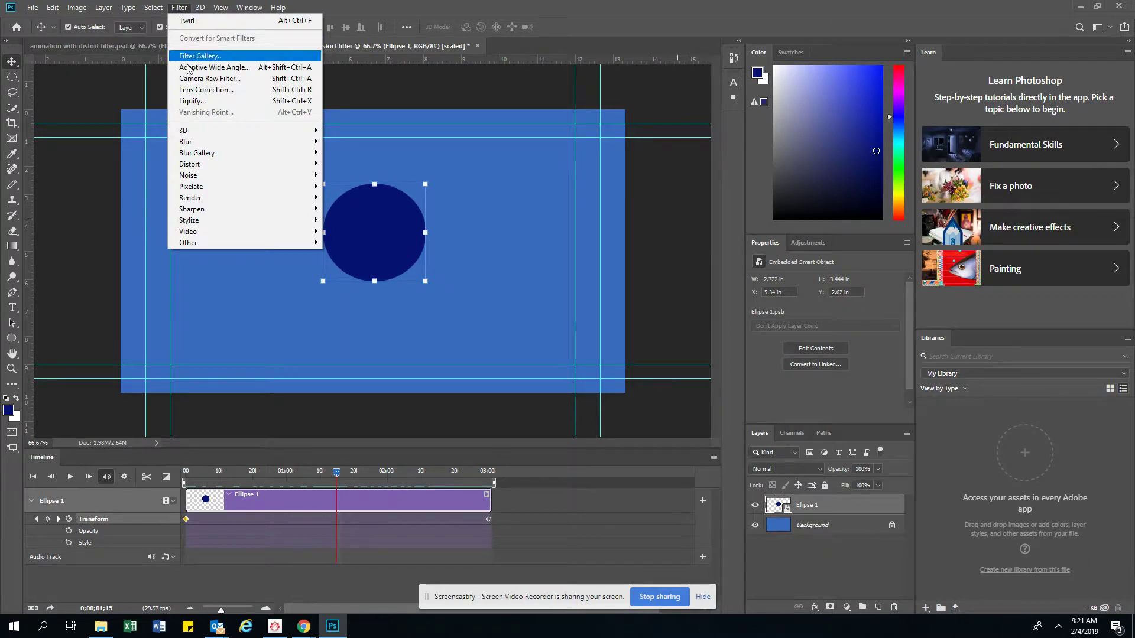
mouse_move(187, 166)
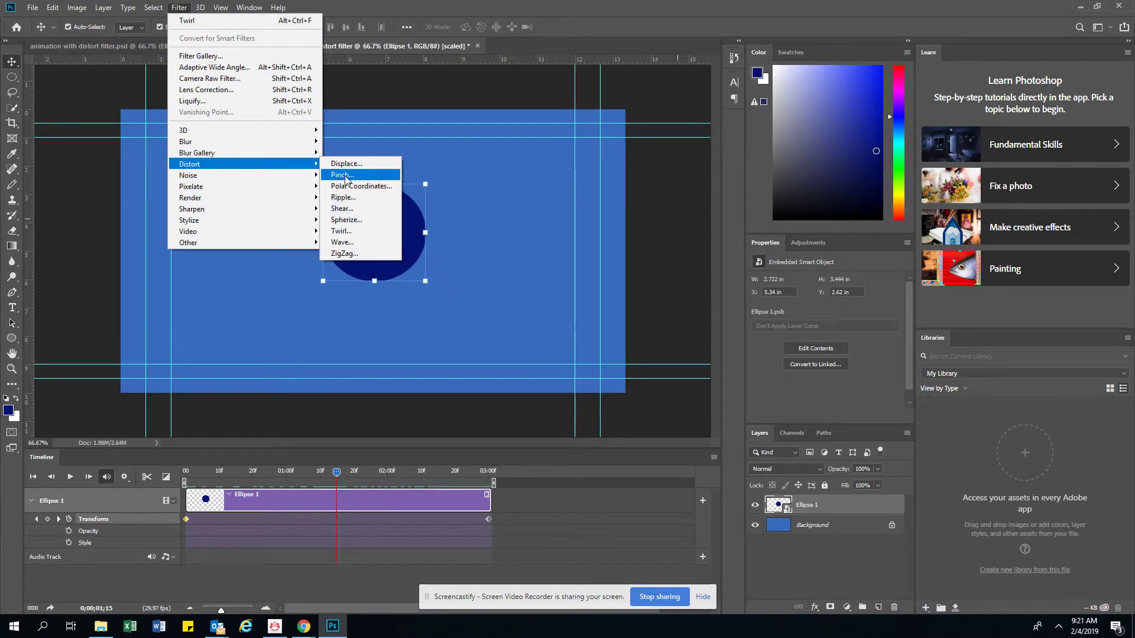
click(356, 233)
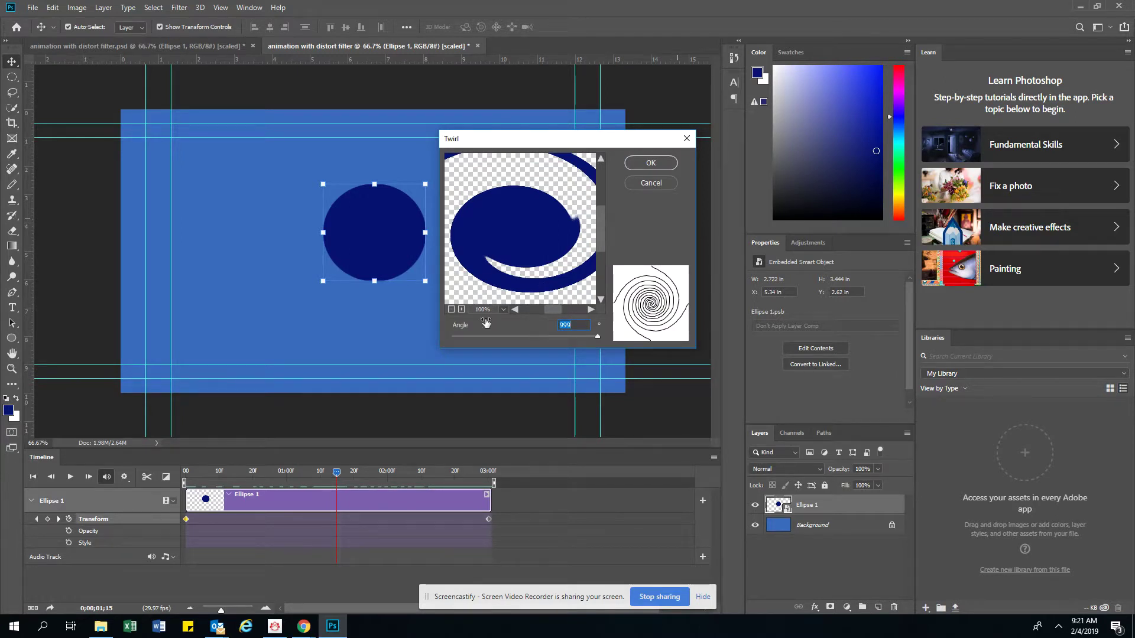
click(451, 309)
click(451, 309)
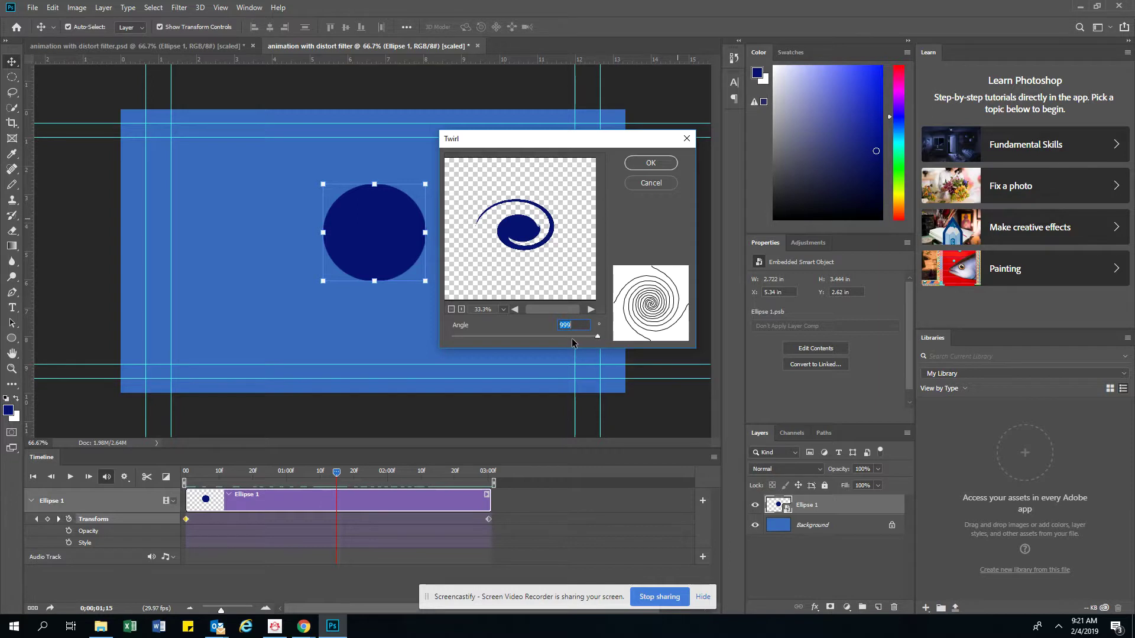
mouse_move(598, 341)
mouse_down()
mouse_move(437, 342)
mouse_move(578, 337)
mouse_move(609, 351)
mouse_up()
click(651, 162)
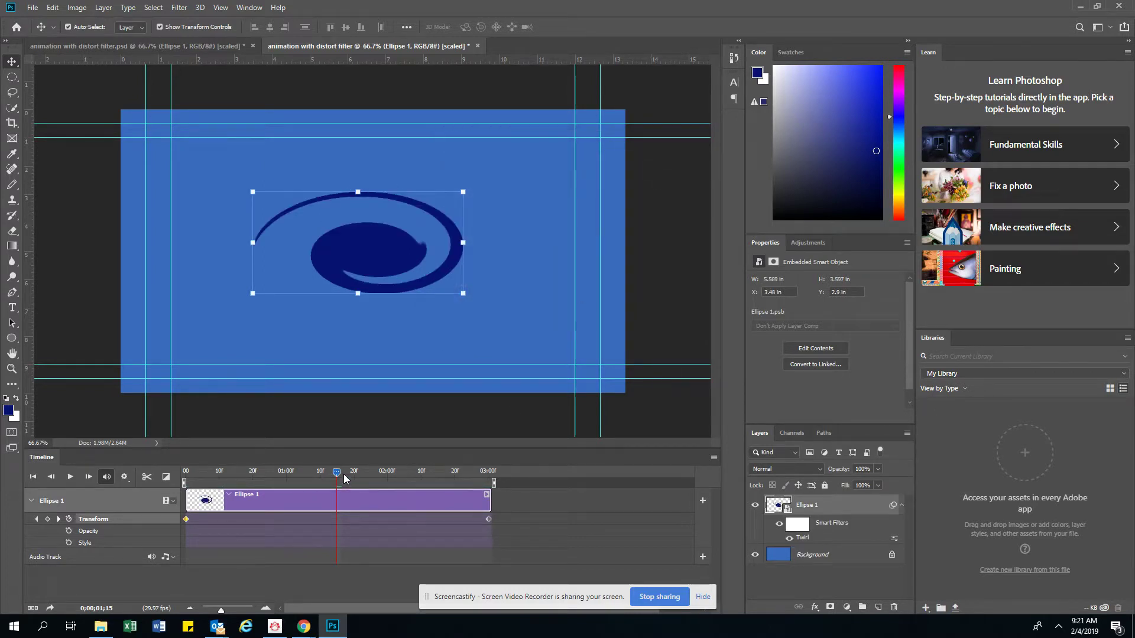
Play the twirled ellipse animation from the first frame
drag(336, 472, 185, 471)
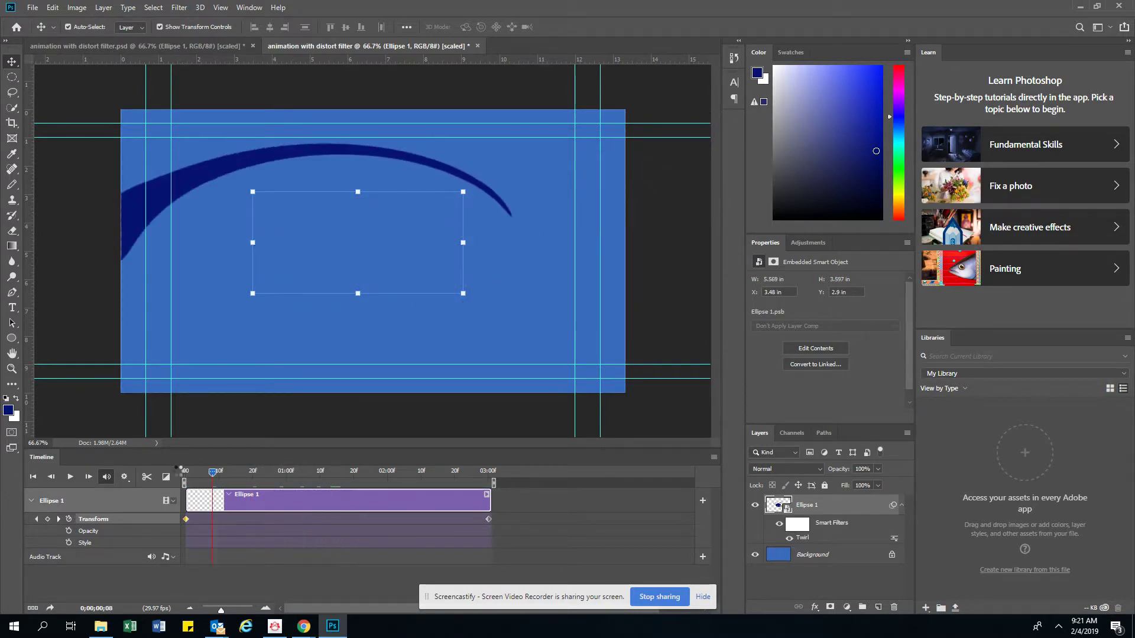
click(70, 477)
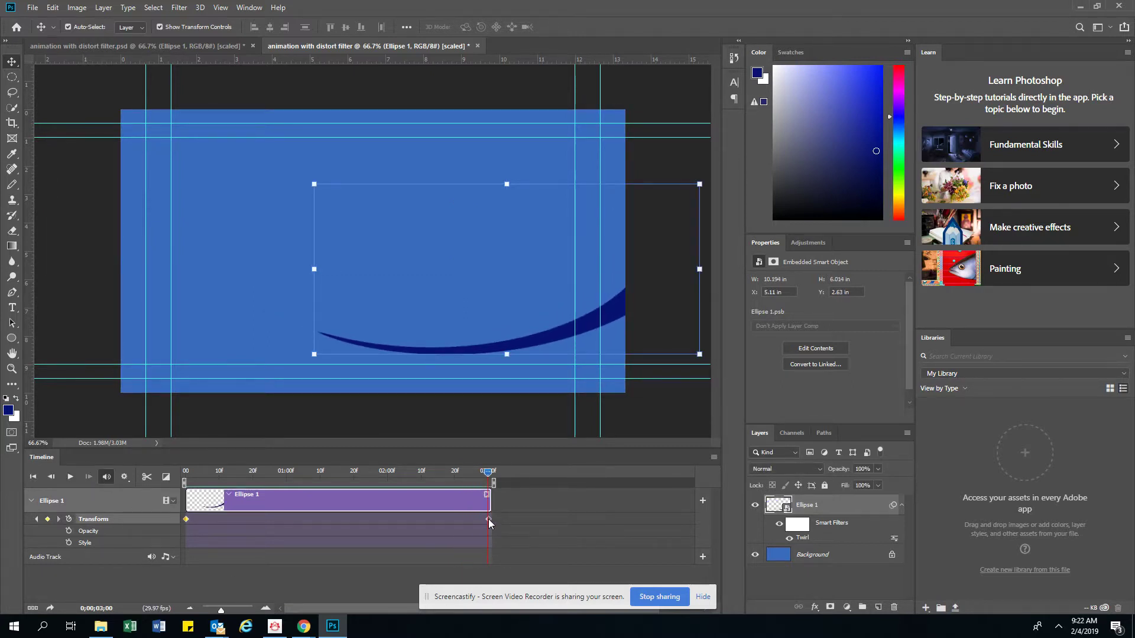
Move the ellipse's end Transform keyframe earlier to about 2:00 and bring the playhead to it
drag(488, 519, 392, 519)
drag(488, 475, 390, 473)
At 3:00, scale the ellipse down toward its upper outer corner to about 66% width and 49% height, adding a Transform keyframe
drag(390, 477, 491, 481)
click(316, 355)
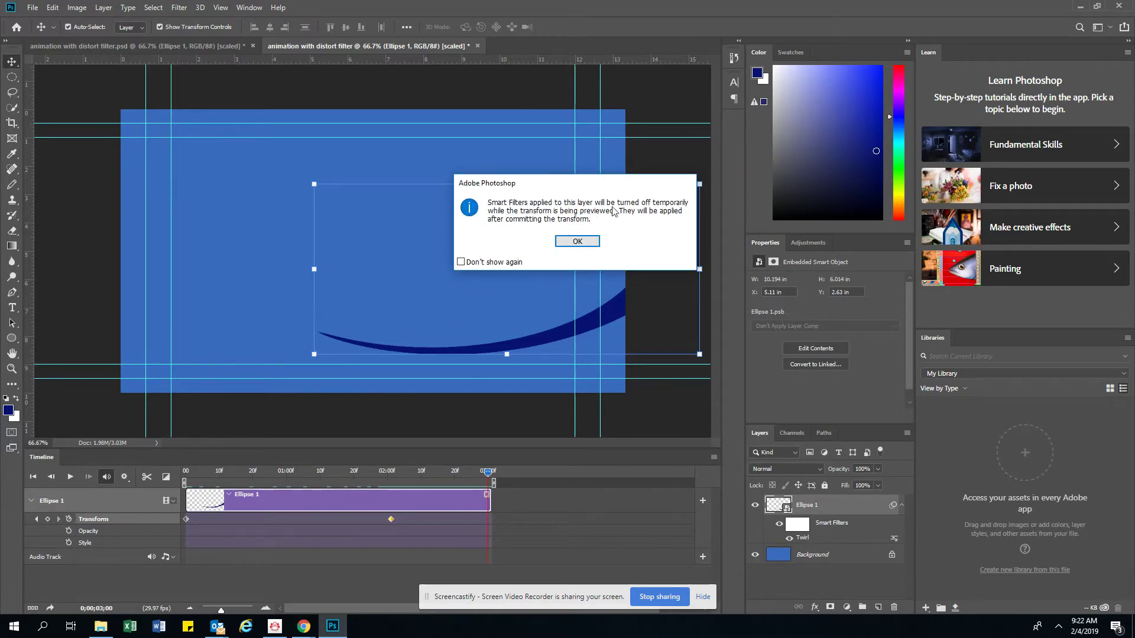
click(583, 243)
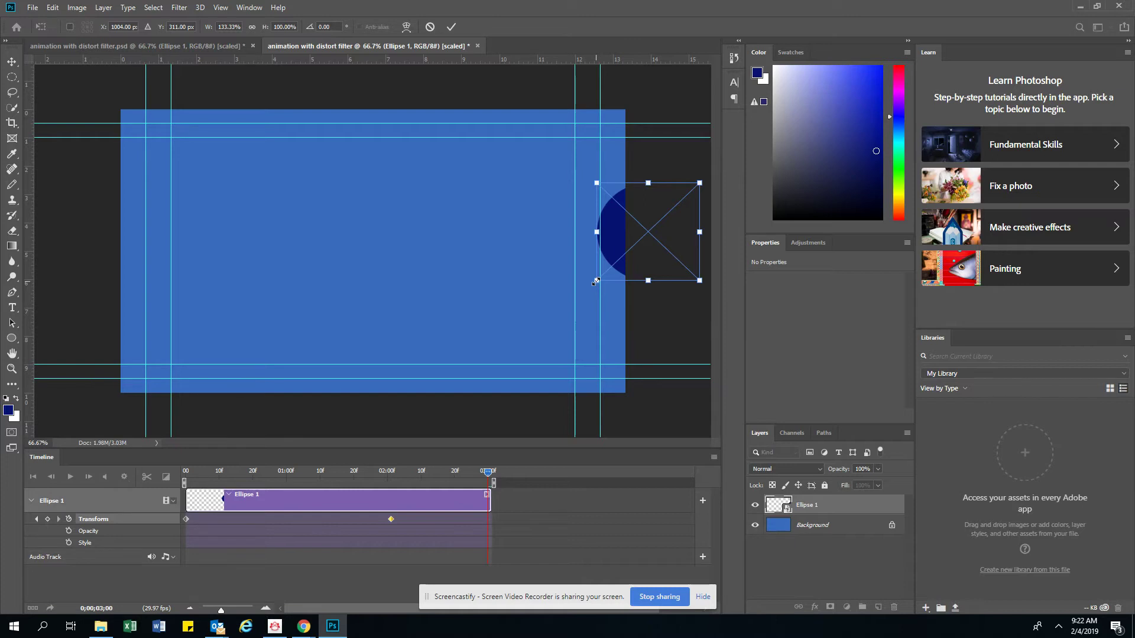
drag(596, 281, 667, 244)
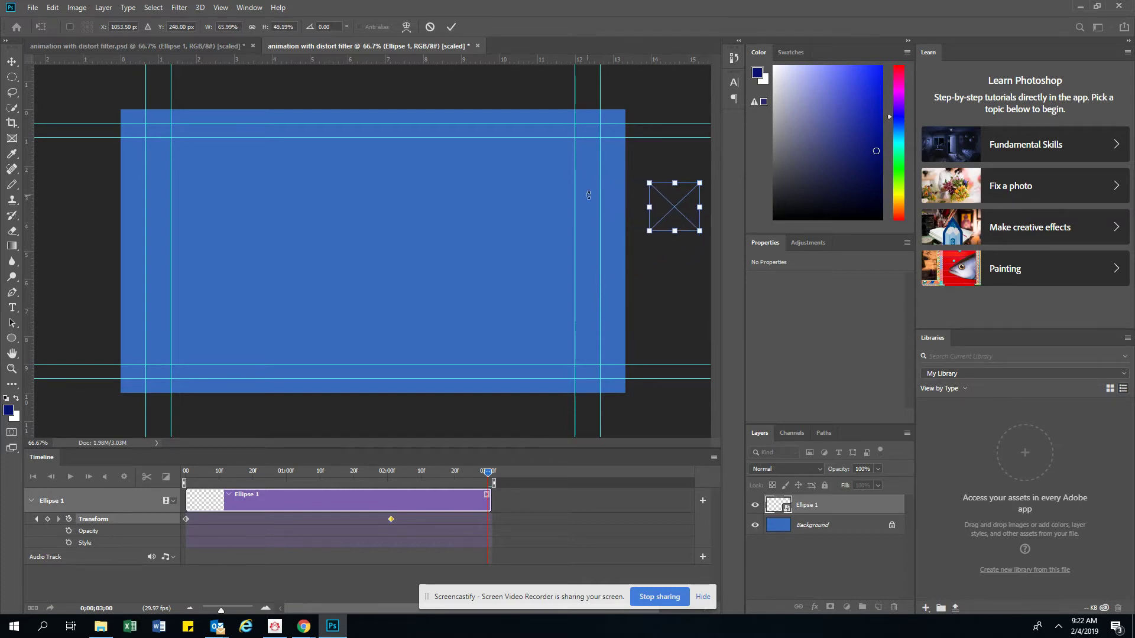
click(451, 27)
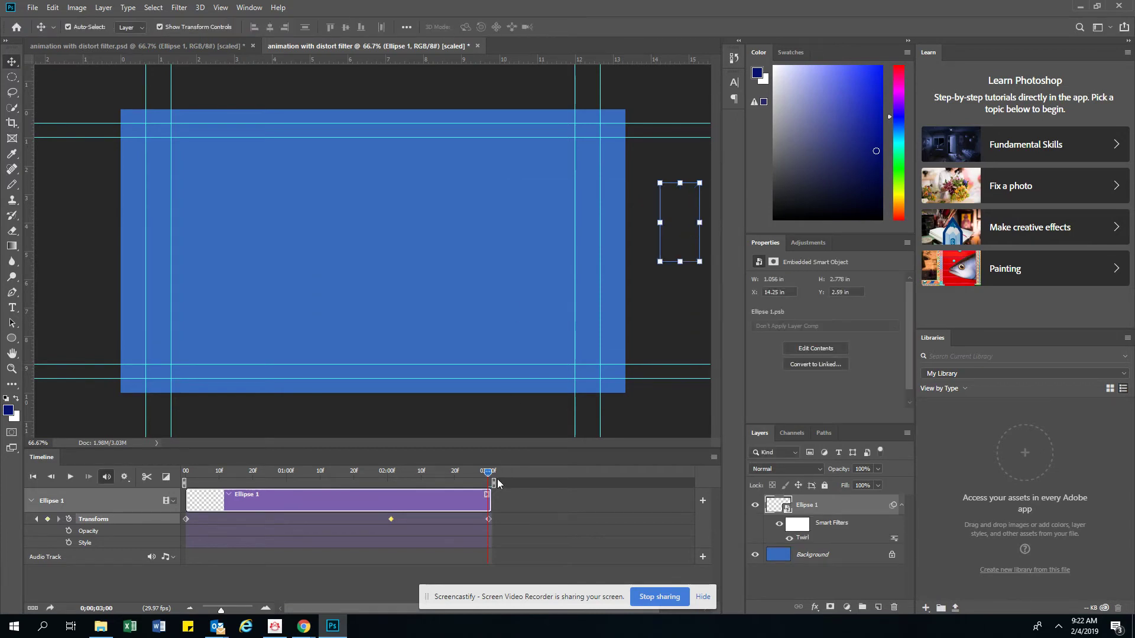
Play back the animation with the shrinking ellipse from the first frame
drag(484, 469, 50, 491)
click(70, 477)
Try to save the document as the Photoshop file "animation with distort filter" in the timeline animation basics folder, replacing the existing file
click(31, 8)
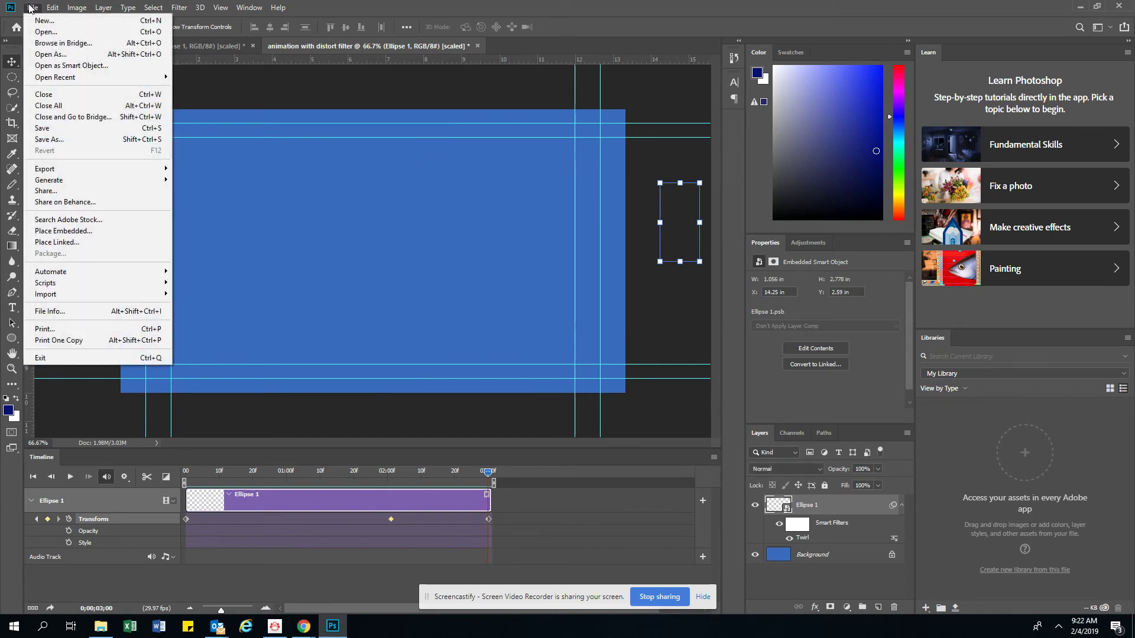
click(45, 126)
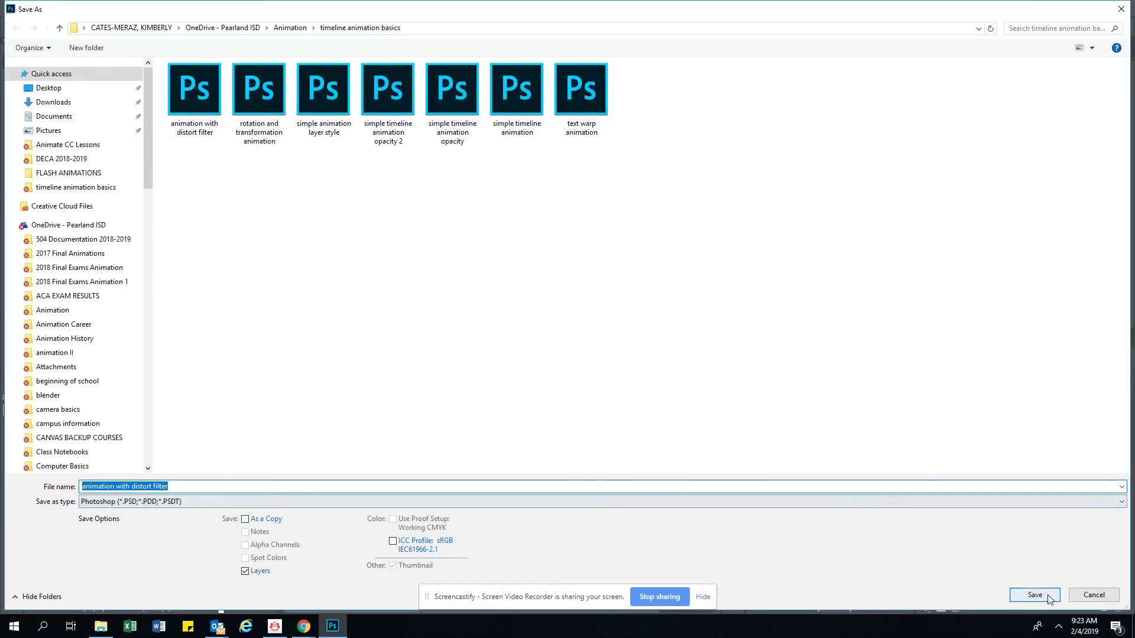
click(1048, 595)
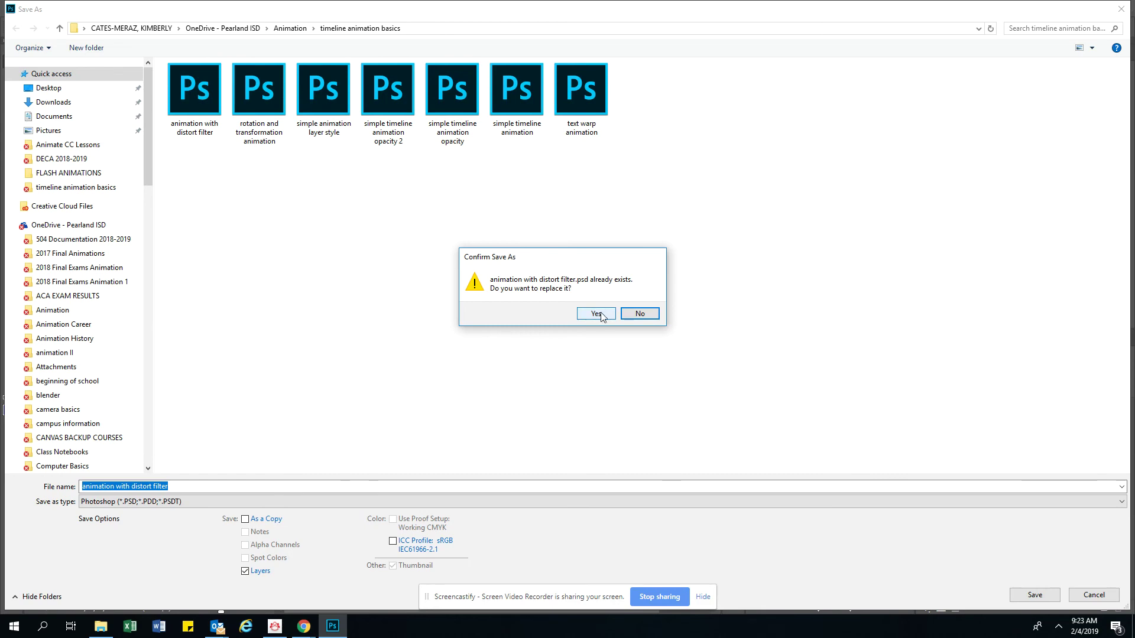
click(596, 314)
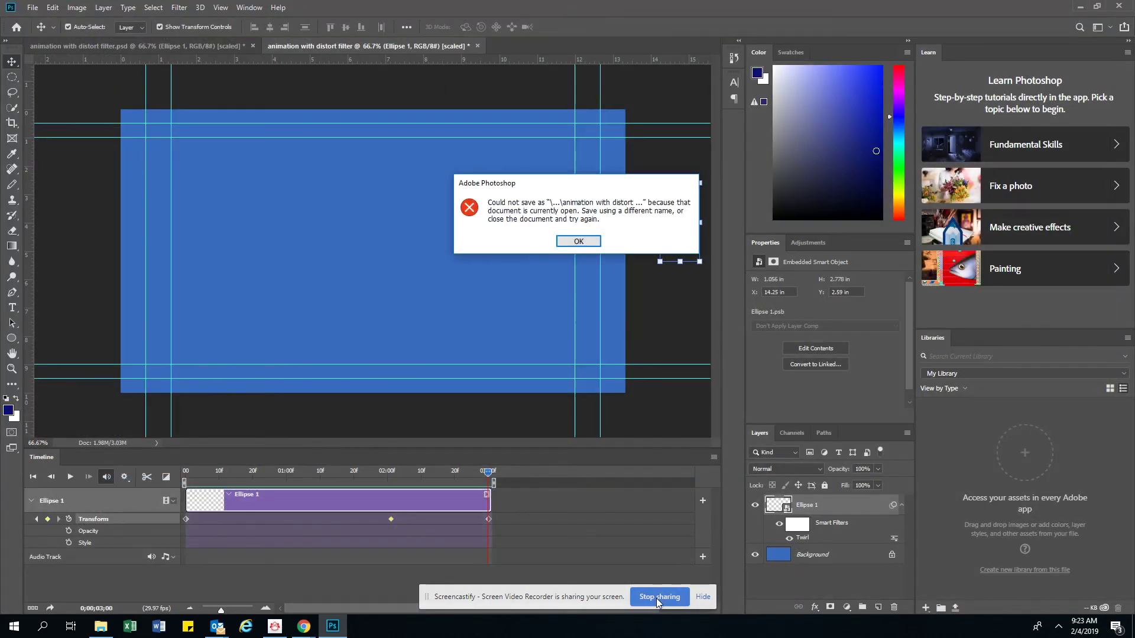